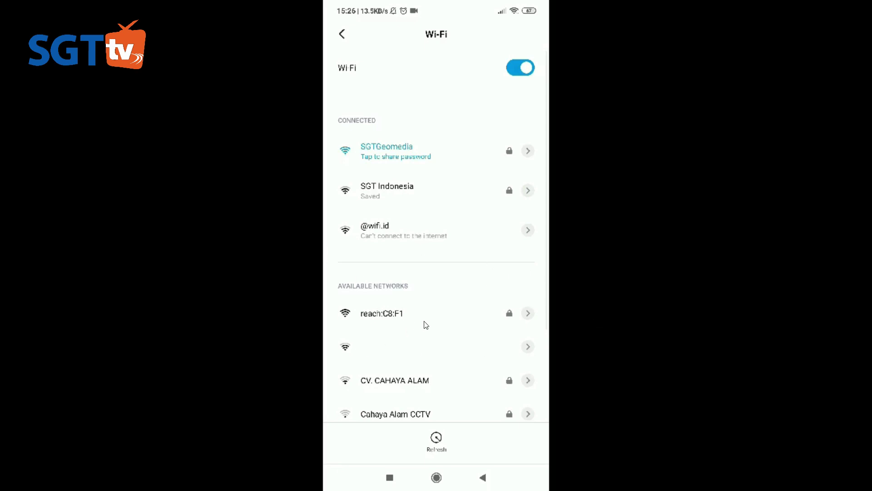
- Join the phone to the reach:C8:F1 hotspot using the Reach hotspot password
{"action": "left_click", "coordinate": [398, 329]}
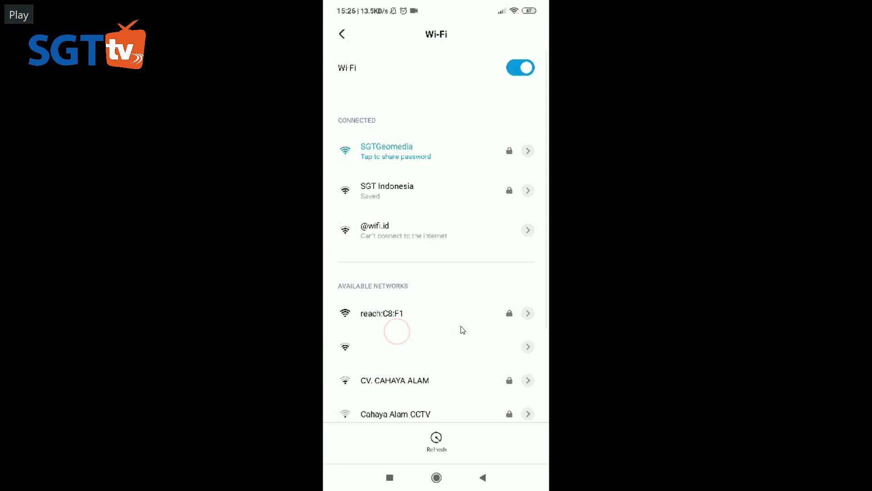
{"action": "left_click", "coordinate": [477, 302]}
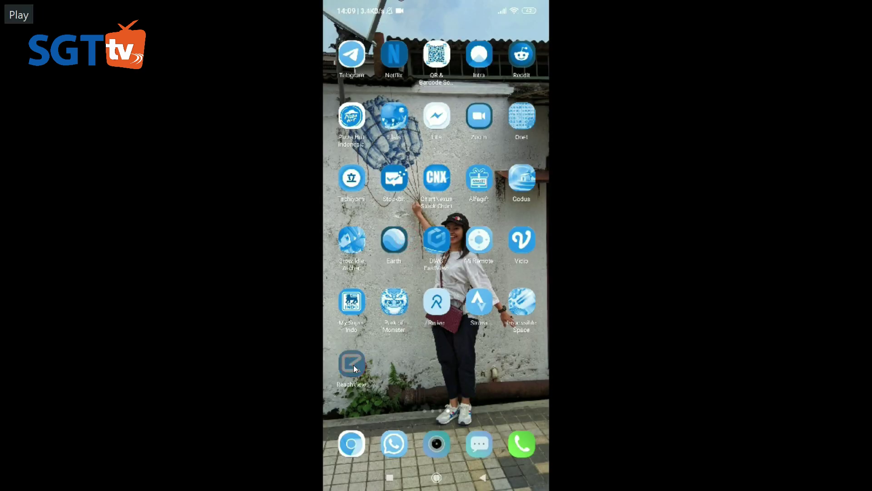
- Launch ReachView, connect to the Reach at 192.168.42.1 and allow photo and file access
{"action": "left_click", "coordinate": [364, 356]}
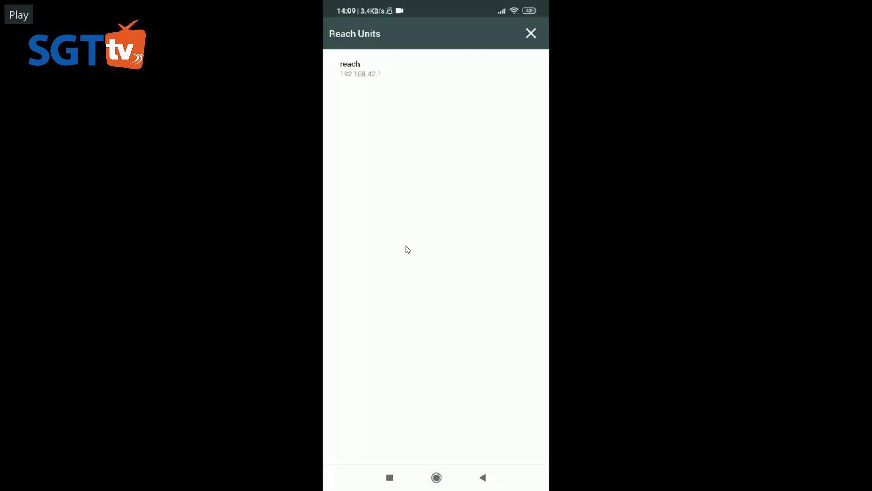
{"action": "left_click", "coordinate": [358, 68]}
{"action": "left_click", "coordinate": [496, 262]}
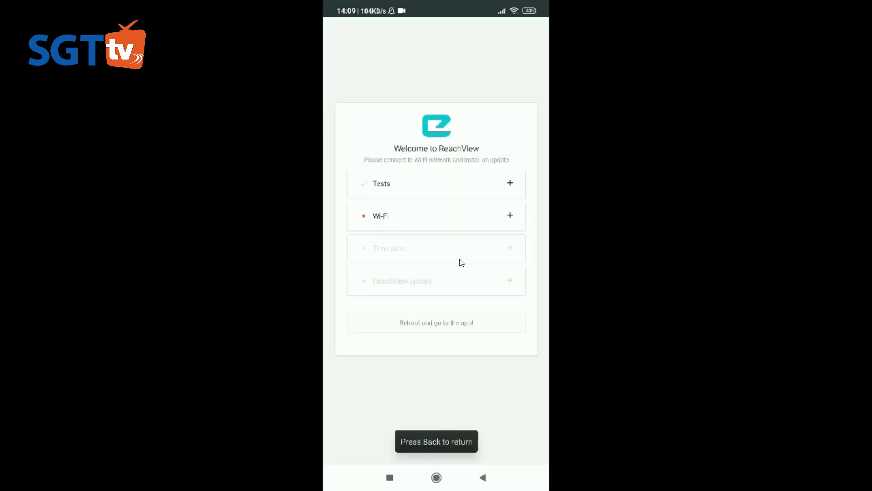
- Try adding the SGTGeomedia Wi-Fi network with WPA2-PSK security and its password, then dismiss the failure
{"action": "left_click", "coordinate": [403, 269]}
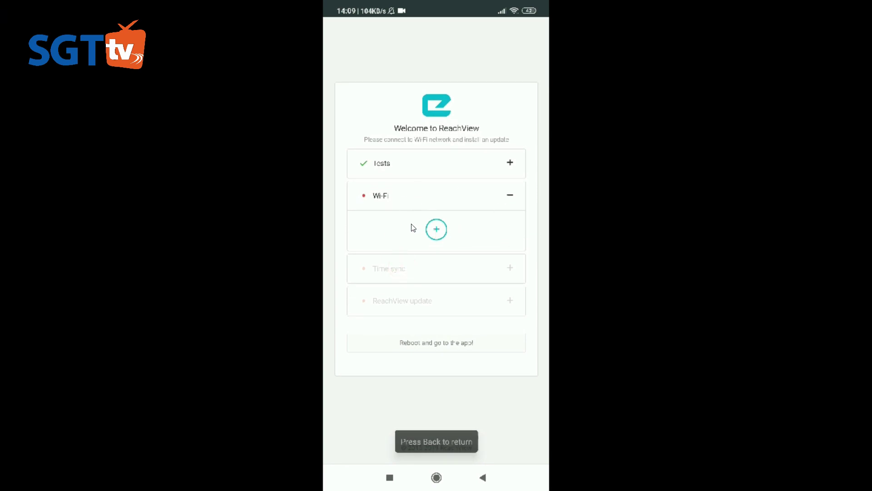
{"action": "left_click", "coordinate": [434, 231]}
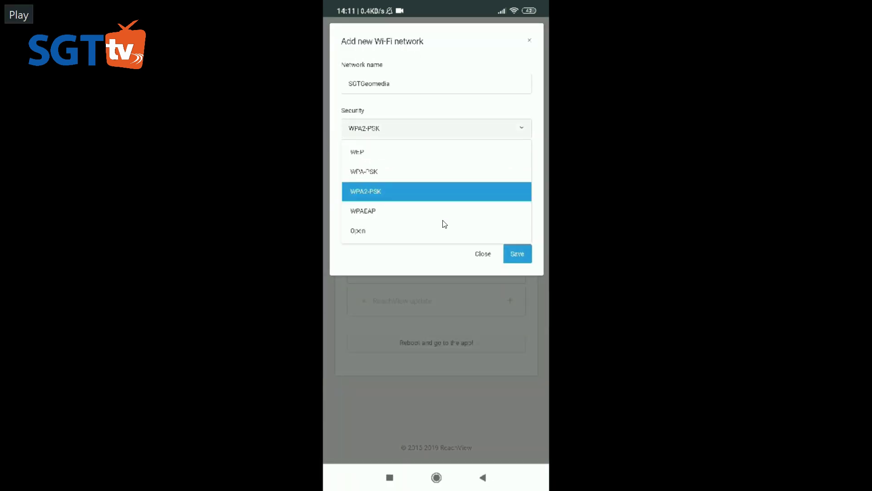
{"action": "left_click", "coordinate": [450, 263]}
{"action": "left_click", "coordinate": [371, 182]}
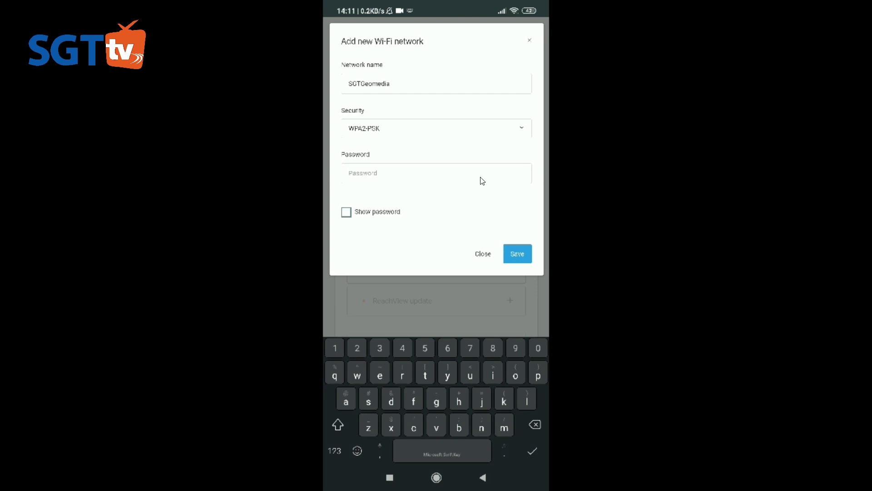
{"action": "left_click", "coordinate": [475, 255]}
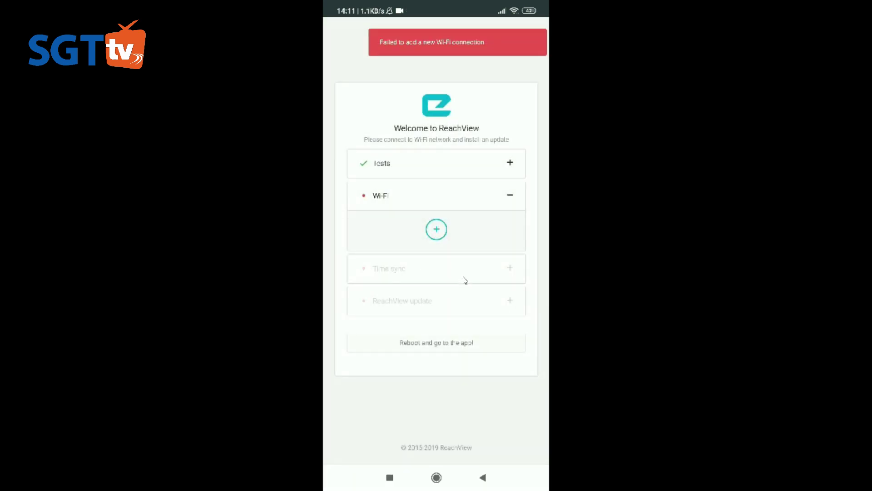
{"action": "key", "text": "space"}
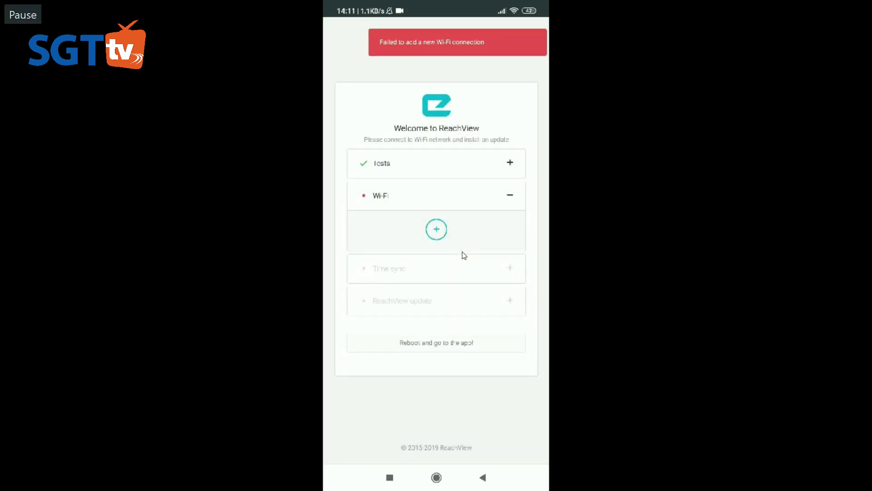
{"action": "left_click", "coordinate": [477, 309]}
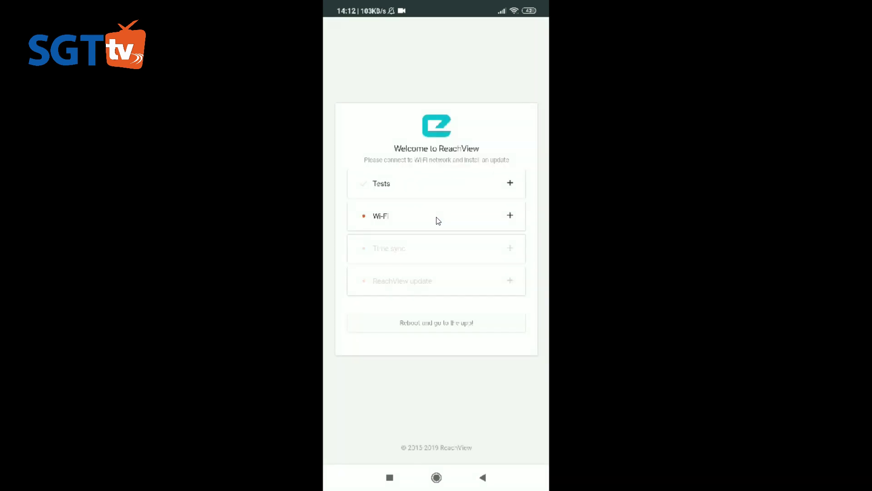
- Connect the Reach to the saved SGTGeomedia network and go to the phone's Wi-Fi settings
{"action": "left_click", "coordinate": [415, 237]}
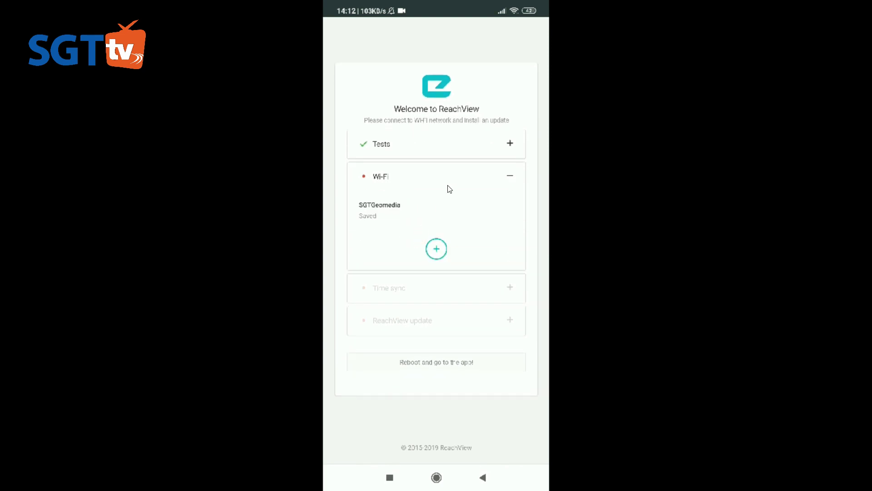
{"action": "left_click", "coordinate": [429, 217]}
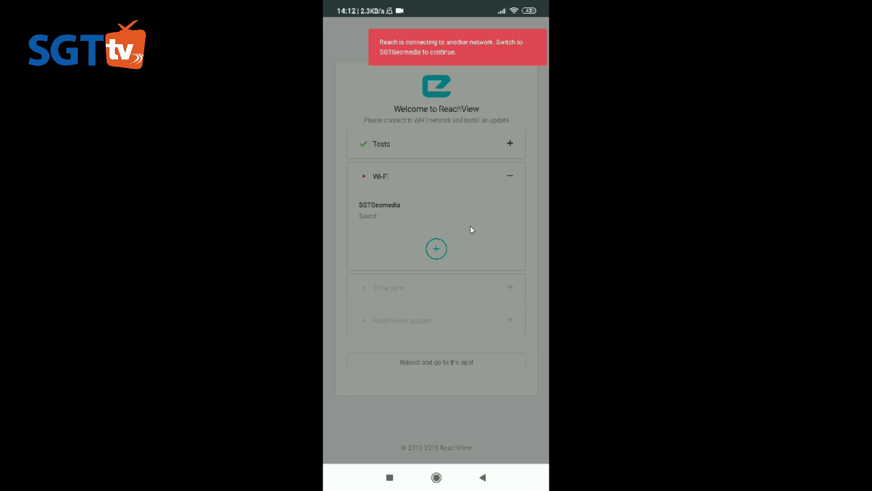
{"action": "left_click", "coordinate": [359, 194]}
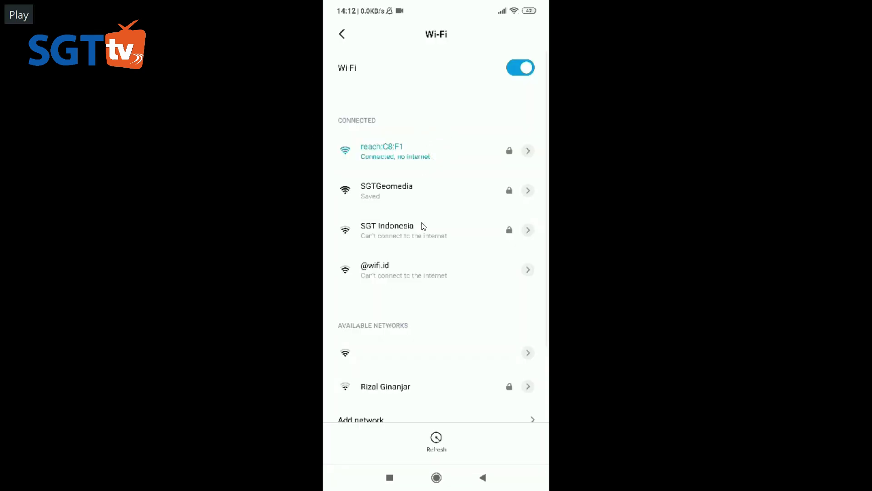
- Reconnect the phone to SGTGeomedia and return to the ReachView setup page
{"action": "left_click", "coordinate": [412, 190]}
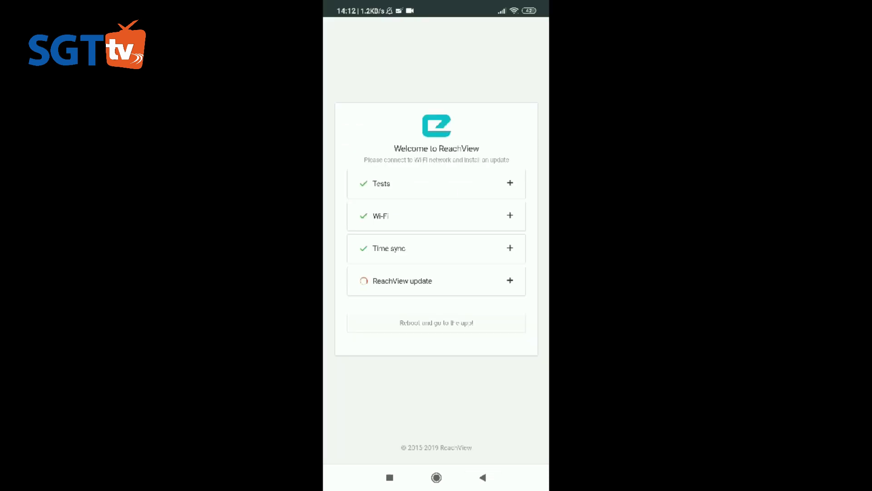
{"action": "left_click", "coordinate": [440, 185]}
- Check the ReachView update versions, then reboot the Reach into the app
{"action": "left_click", "coordinate": [376, 288]}
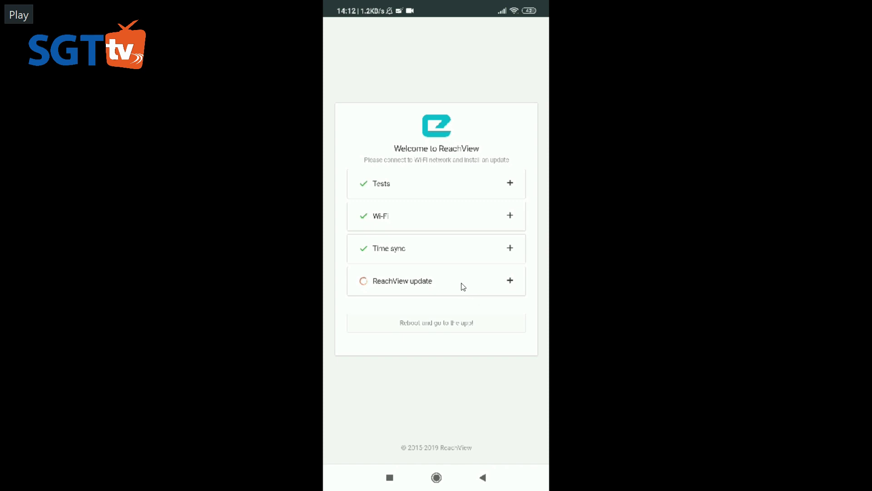
{"action": "left_click", "coordinate": [429, 296]}
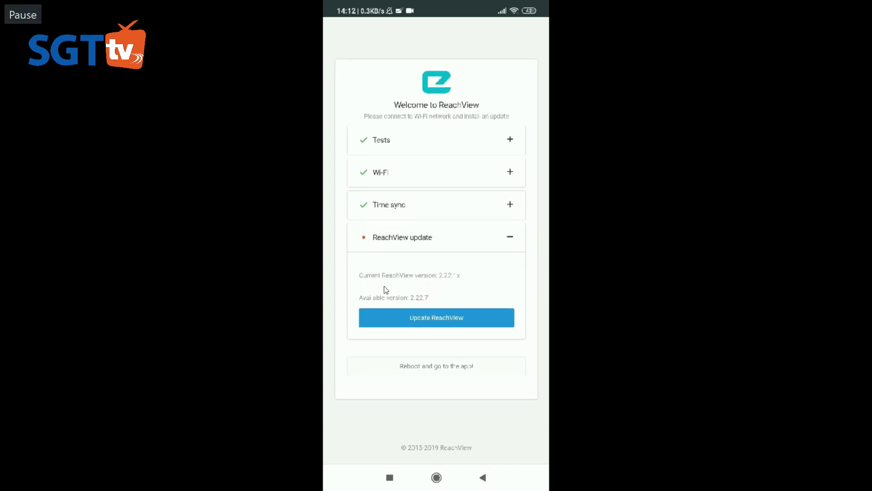
{"action": "left_click", "coordinate": [477, 294]}
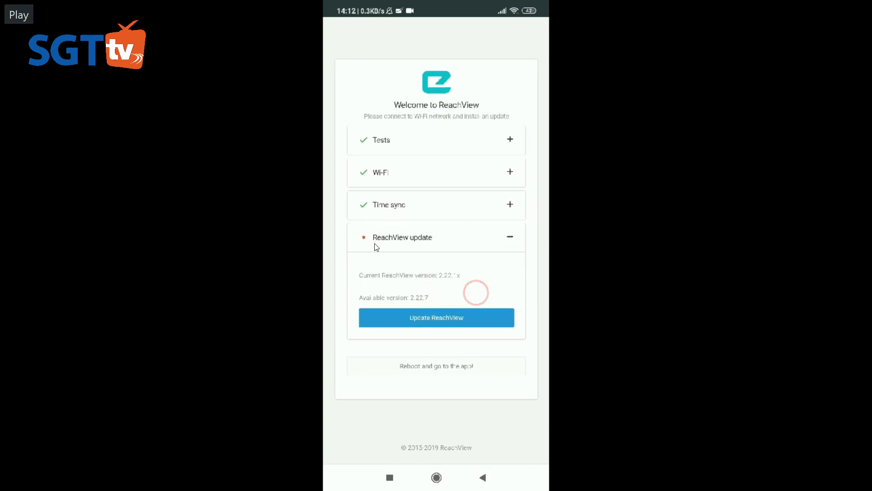
{"action": "left_click", "coordinate": [441, 298]}
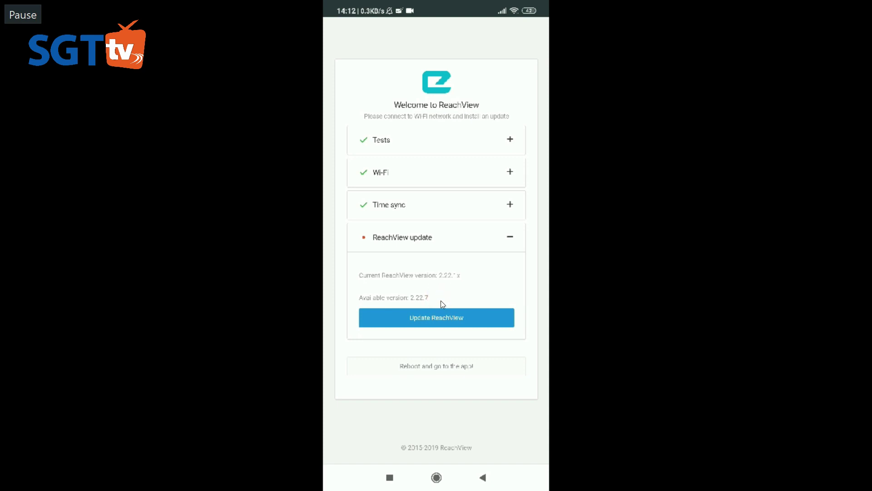
{"action": "left_click", "coordinate": [450, 365]}
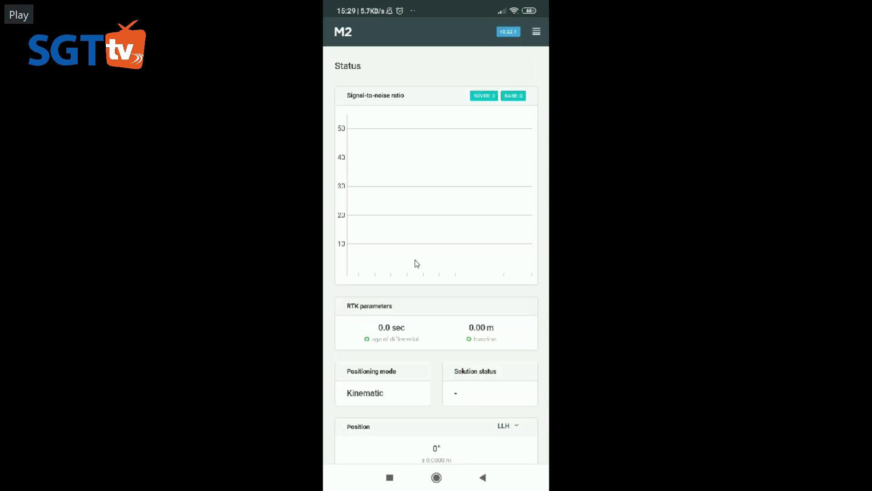
- Keep Kinematic mode, 15° elevation mask, SNR mask 35 and 10Hz, then go to correction input
{"action": "left_click", "coordinate": [417, 264]}
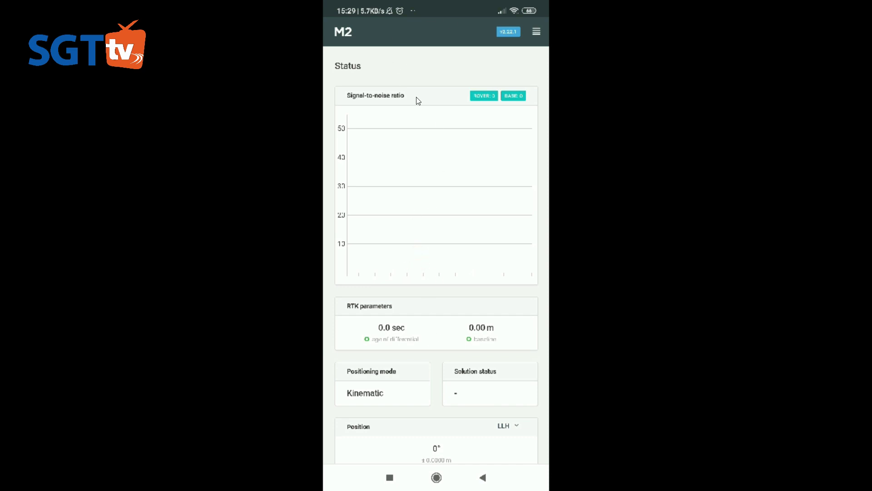
{"action": "left_click", "coordinate": [458, 264]}
{"action": "left_click_drag", "start_coordinate": [434, 182], "coordinate": [409, 89]}
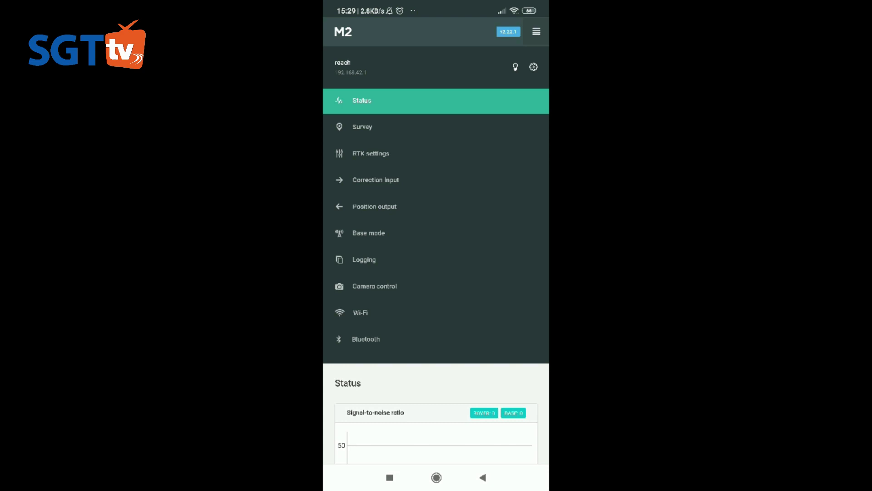
{"action": "left_click", "coordinate": [363, 127]}
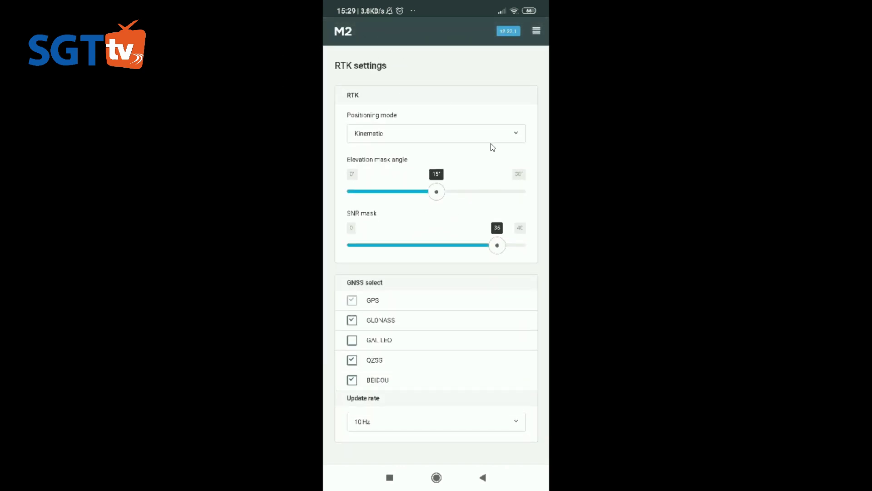
{"action": "left_click", "coordinate": [485, 139]}
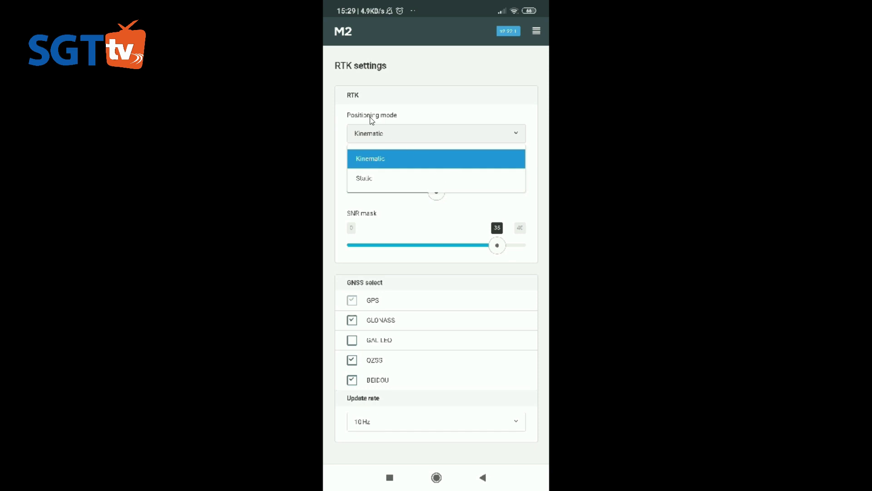
{"action": "left_click", "coordinate": [439, 144]}
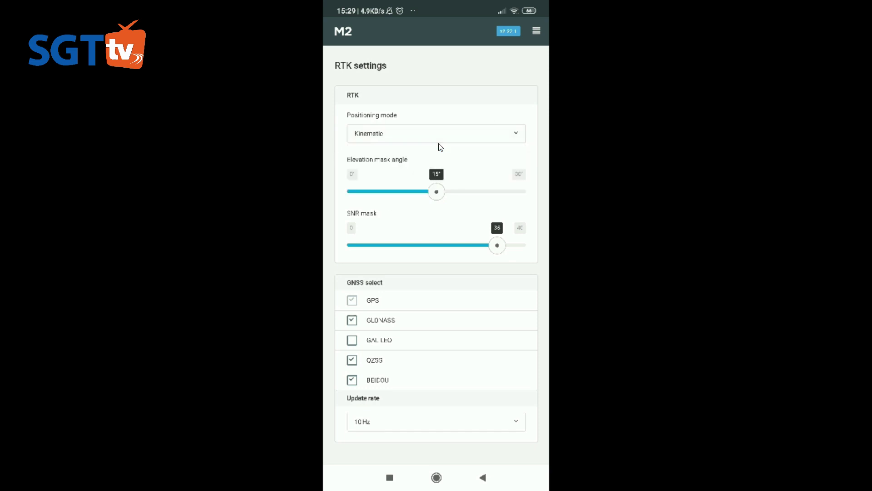
{"action": "left_click", "coordinate": [450, 181]}
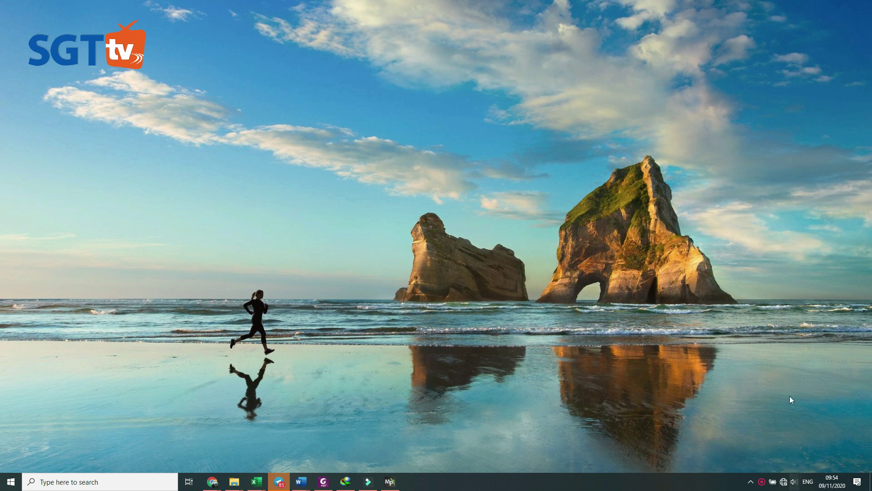
- Join the PC to the reach:C8:F1 Wi-Fi using its security key and allow discovery
{"action": "left_click", "coordinate": [784, 482]}
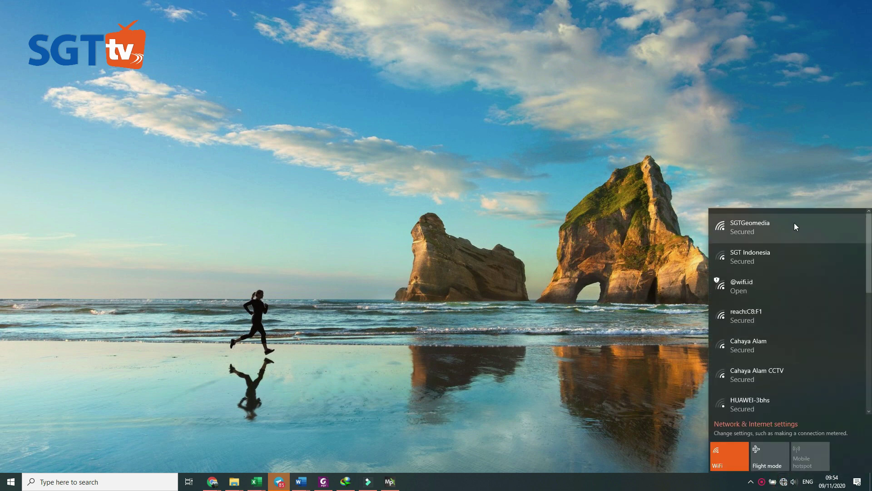
{"action": "left_click", "coordinate": [772, 315]}
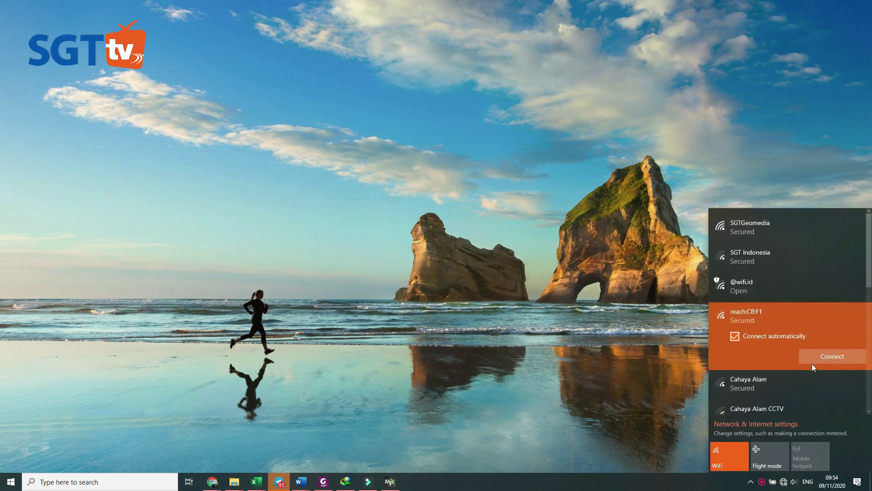
{"action": "left_click", "coordinate": [841, 355]}
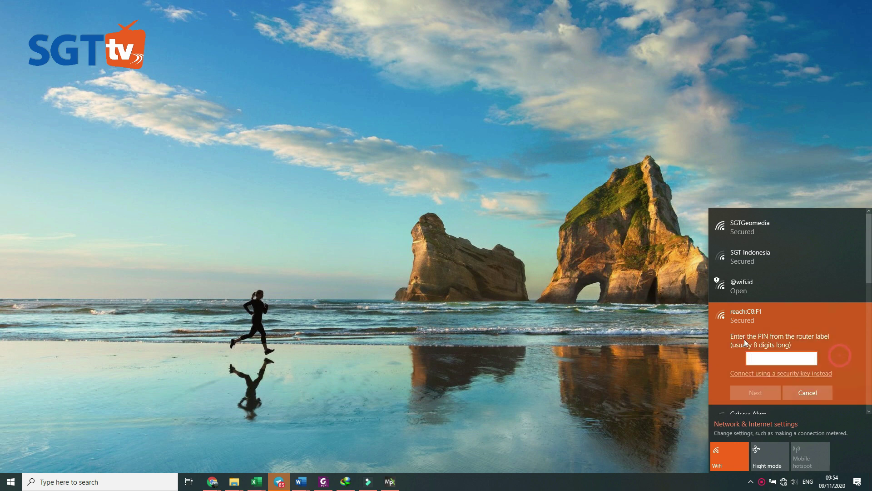
{"action": "left_click", "coordinate": [777, 375]}
{"action": "type", "text": "s"}
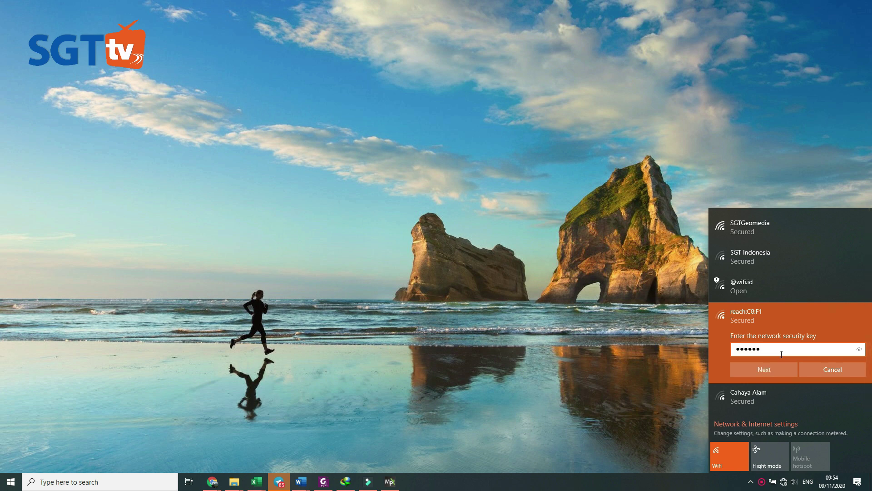
{"action": "key", "text": "Return"}
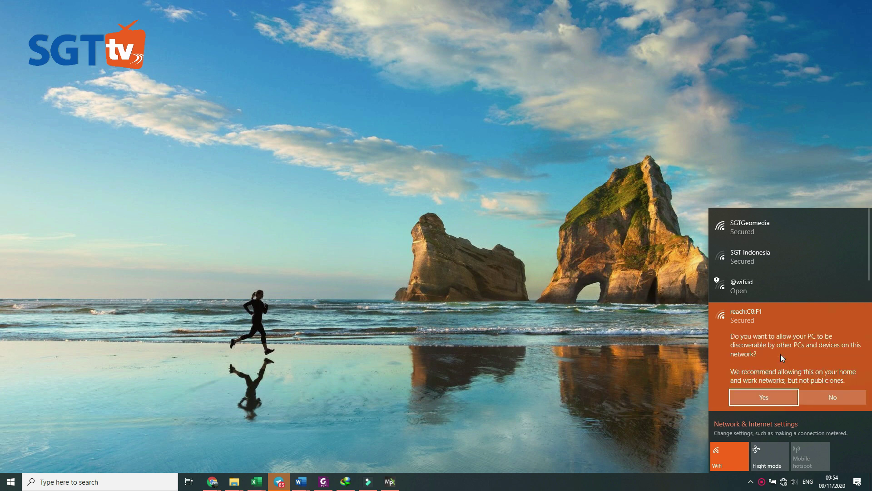
{"action": "left_click", "coordinate": [744, 395]}
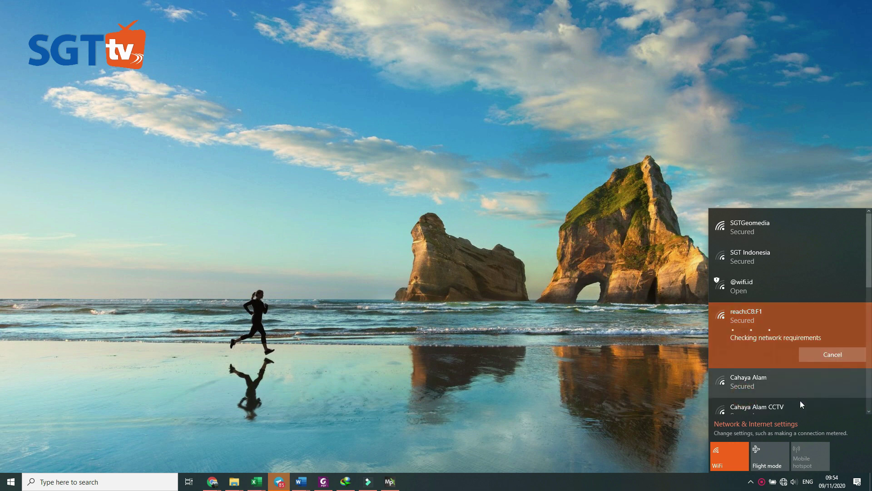
{"action": "left_click", "coordinate": [783, 482]}
{"action": "left_click", "coordinate": [550, 257]}
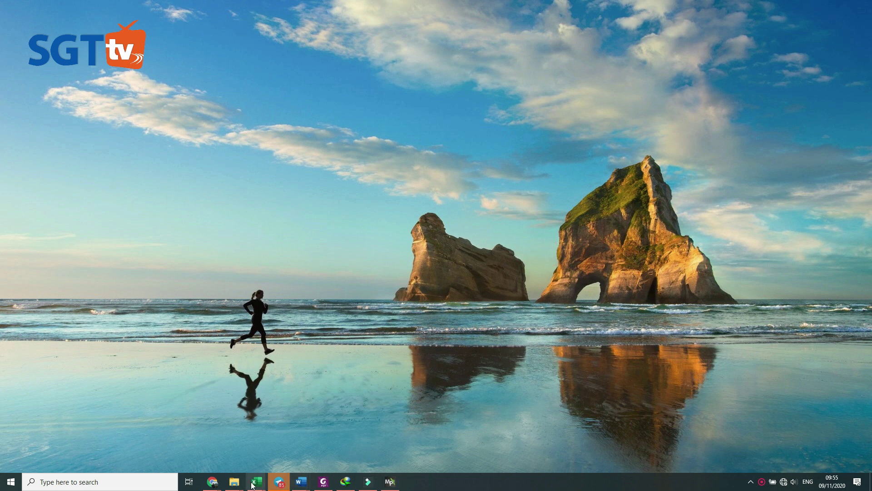
- Load ReachView at 192.168.42.1 in Chrome
{"action": "left_click", "coordinate": [213, 481]}
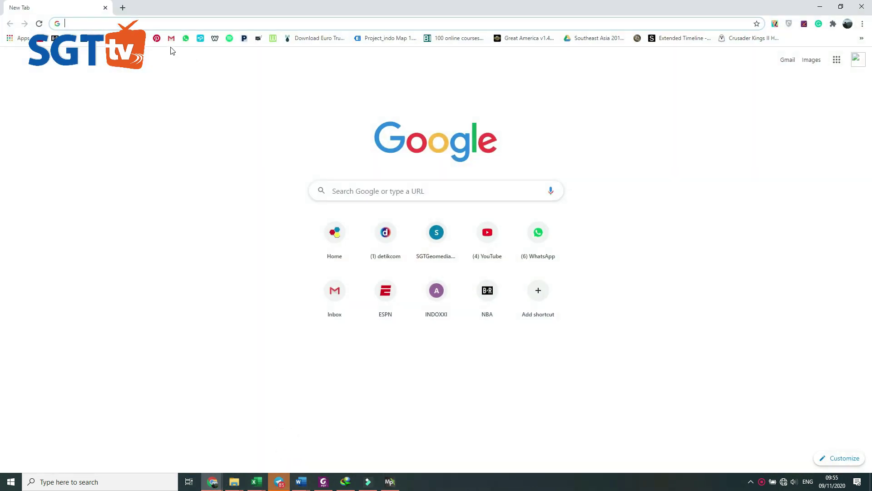
{"action": "left_click", "coordinate": [140, 24]}
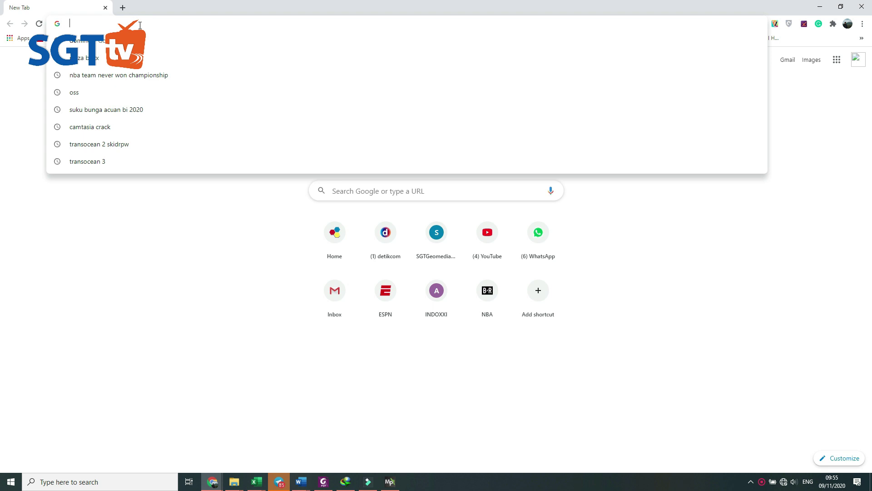
{"action": "type", "text": "192.168.42.1"}
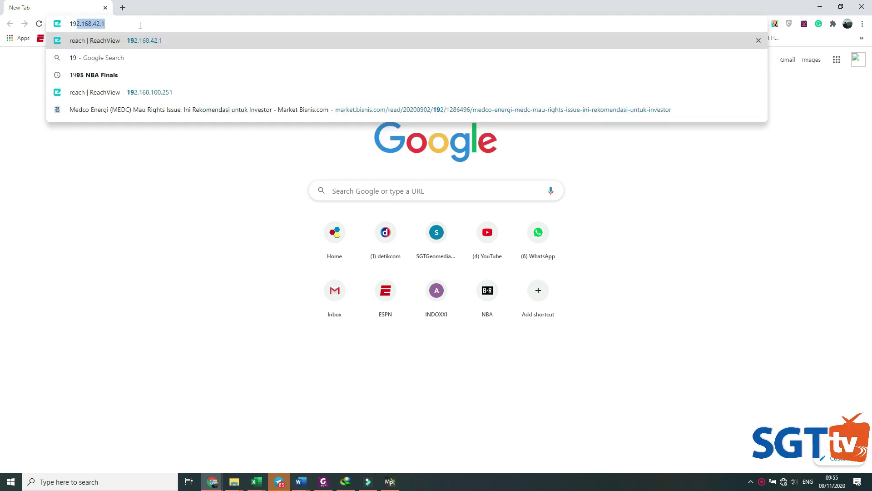
{"action": "key", "text": "End"}
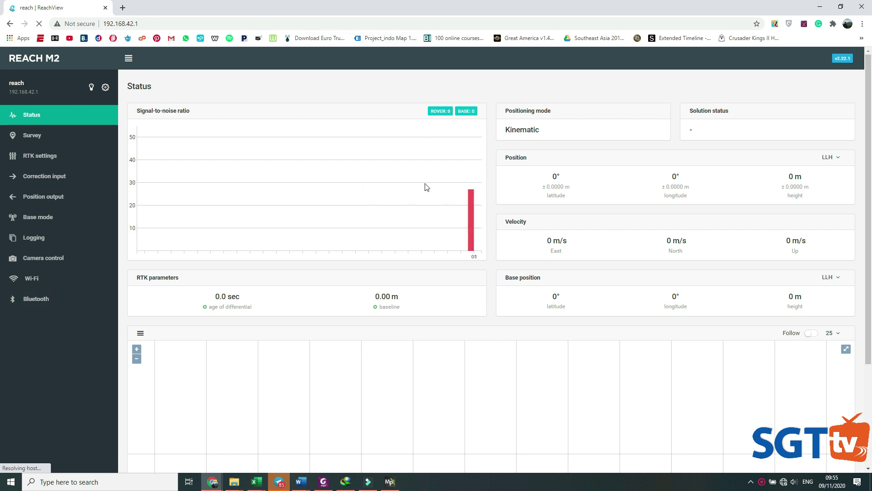
- Leave the Status page coordinates in LLH format and open the empty Survey projects list
{"action": "scroll", "coordinate": [408, 137], "scroll_direction": "down", "scroll_amount": 2}
{"action": "scroll", "coordinate": [185, 243], "scroll_direction": "up", "scroll_amount": 2}
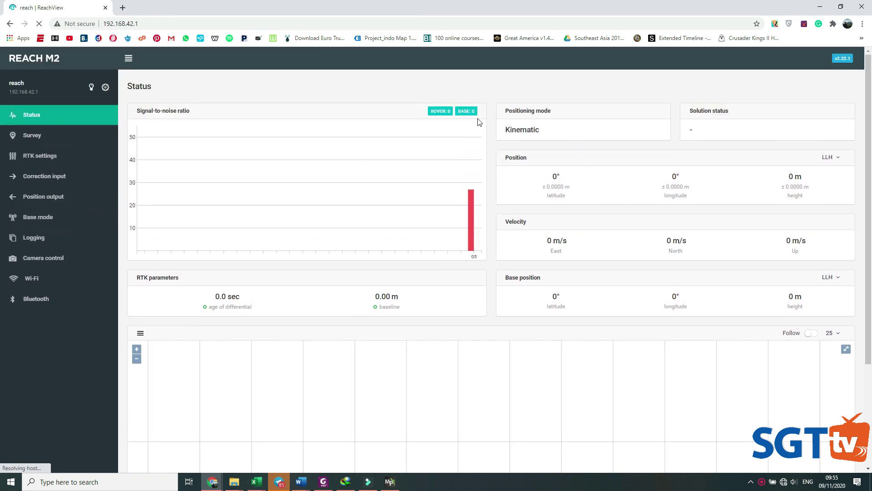
{"action": "left_click", "coordinate": [826, 159]}
{"action": "left_click", "coordinate": [827, 157]}
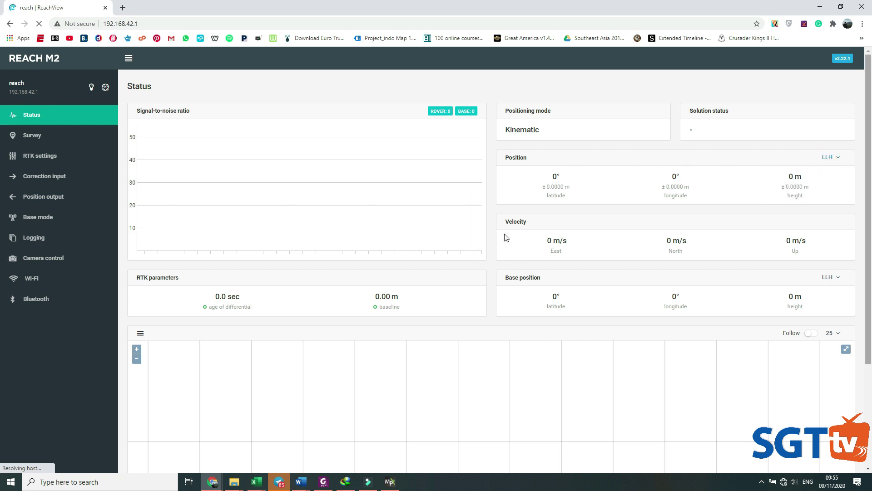
{"action": "left_click", "coordinate": [32, 135]}
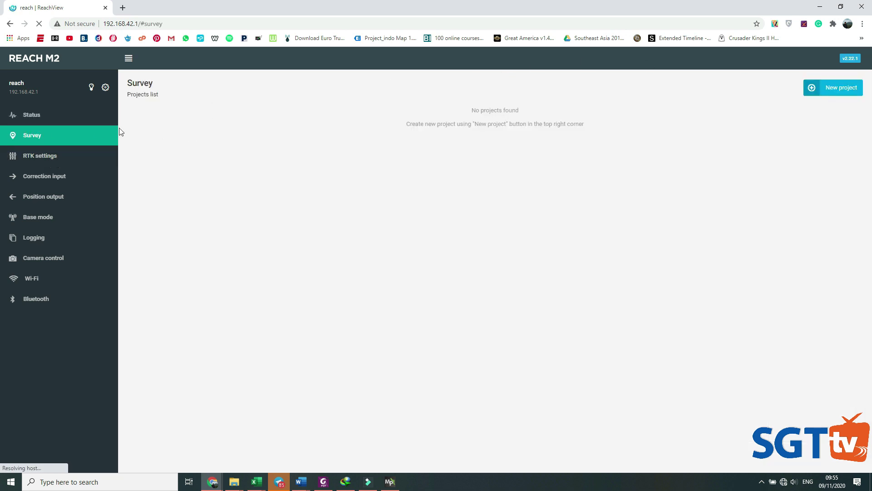
- In RTK settings, keep Kinematic positioning mode and set the update rate to 10Hz
{"action": "left_click", "coordinate": [36, 156]}
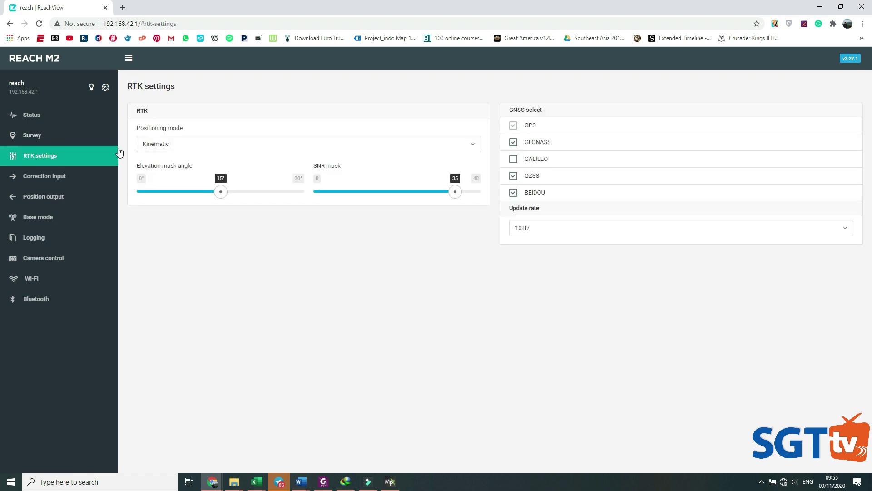
{"action": "left_click", "coordinate": [216, 148]}
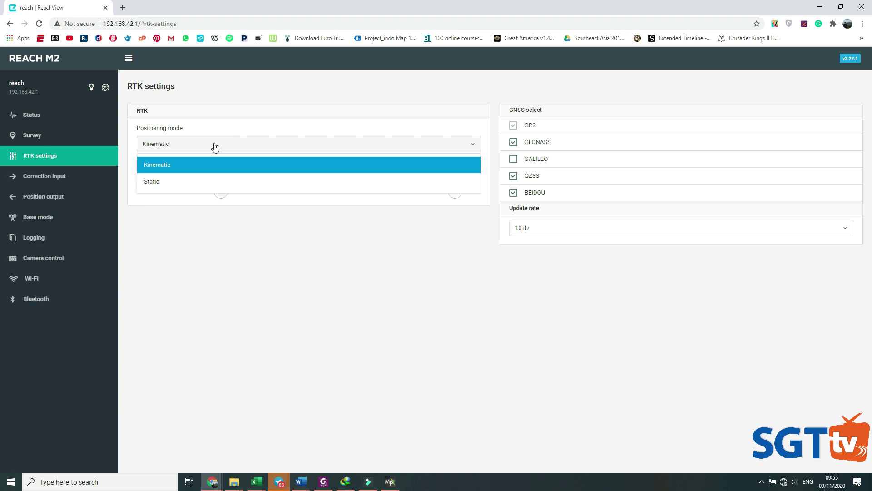
{"action": "left_click", "coordinate": [167, 165]}
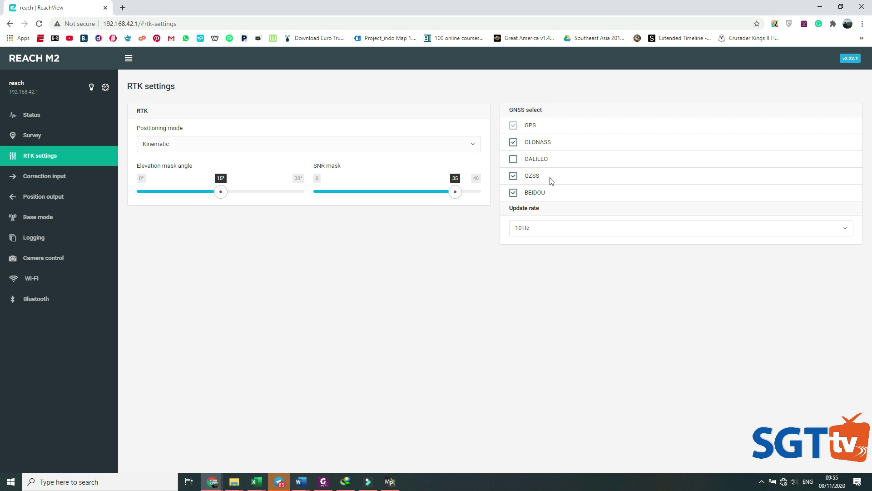
{"action": "left_click", "coordinate": [550, 229]}
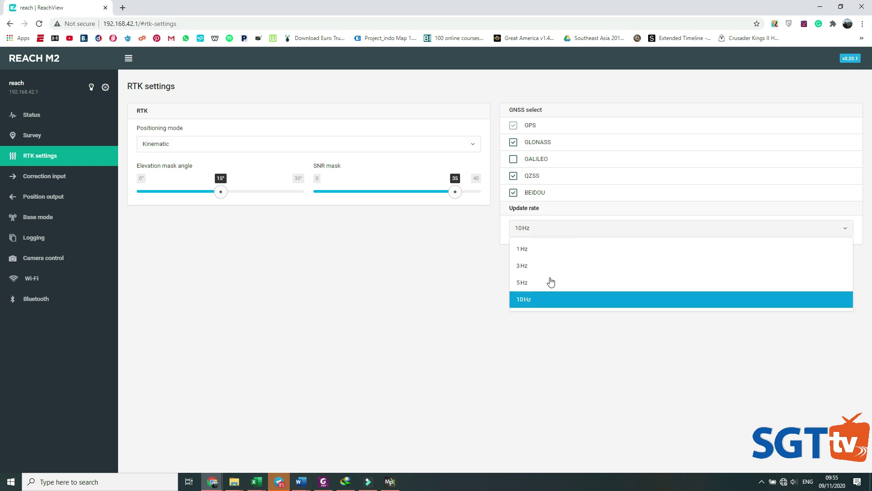
{"action": "left_click", "coordinate": [546, 305]}
{"action": "left_click", "coordinate": [538, 227]}
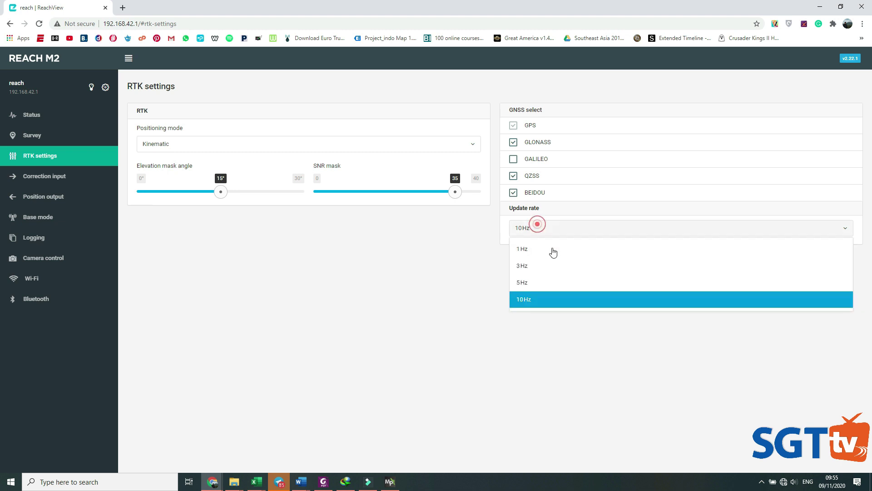
{"action": "left_click", "coordinate": [542, 304]}
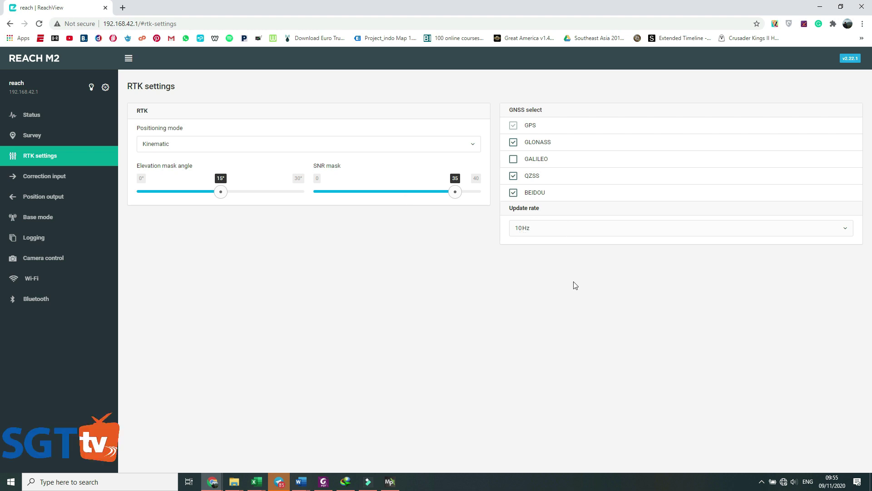
- Look through the correction input, position output and base mode settings, then go to the Logging page
{"action": "left_click", "coordinate": [49, 181]}
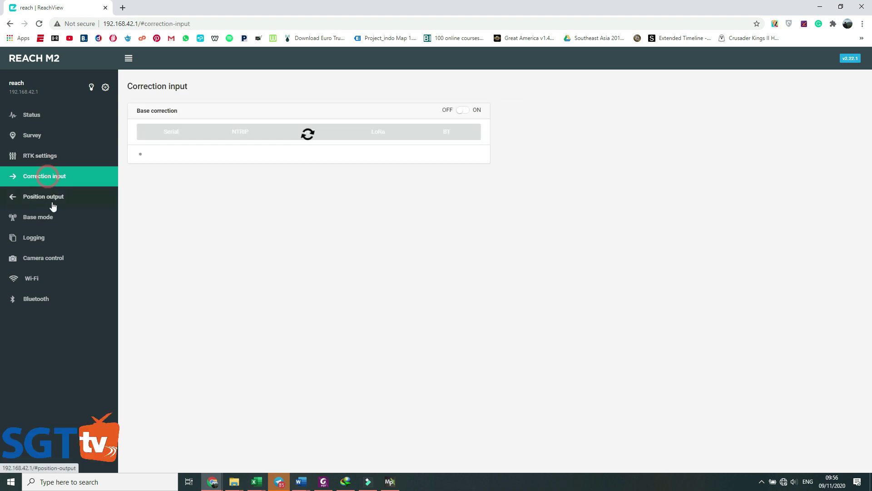
{"action": "left_click", "coordinate": [79, 191]}
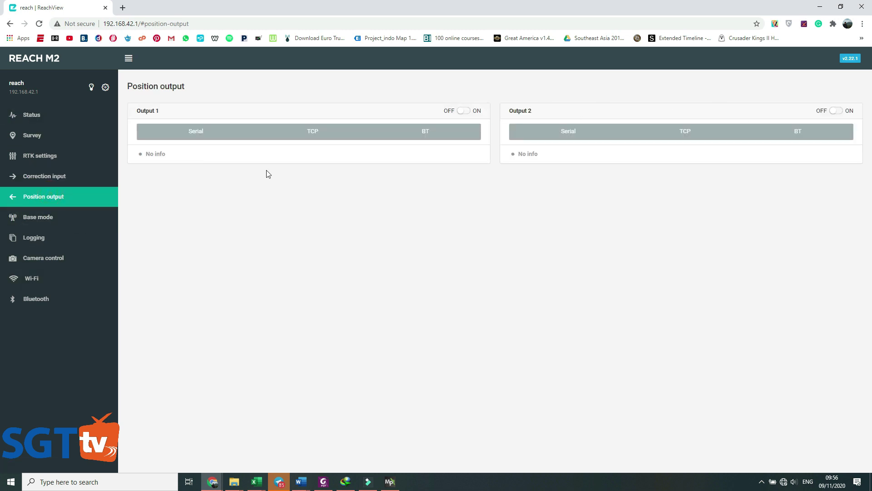
{"action": "left_click", "coordinate": [51, 218]}
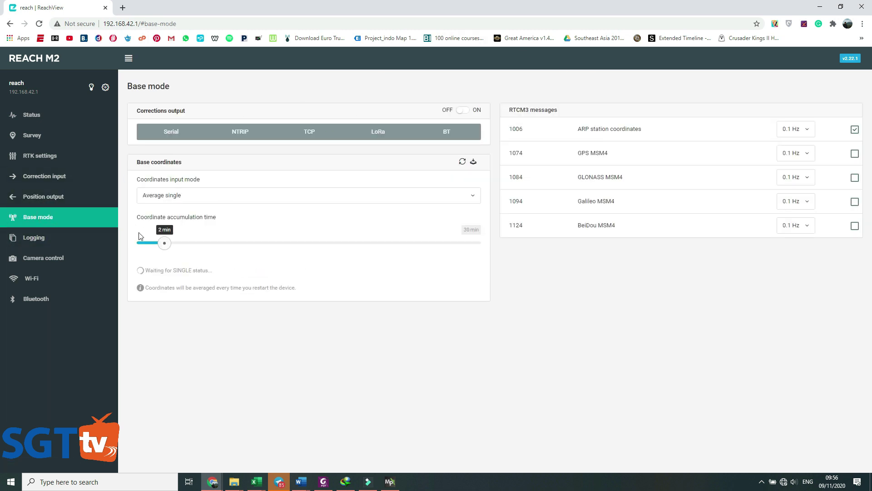
{"action": "left_click", "coordinate": [42, 246]}
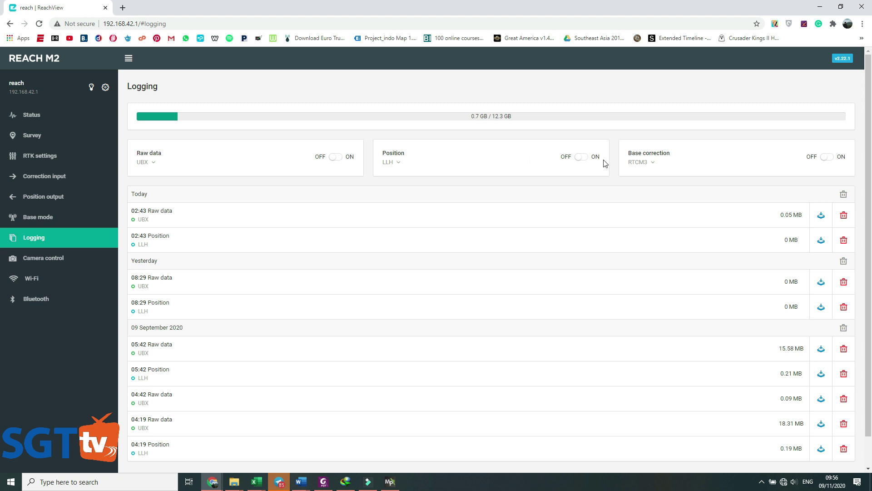
- Turn on raw data and position (LLH) logging, keeping the raw data format as UBX
{"action": "left_click", "coordinate": [335, 161]}
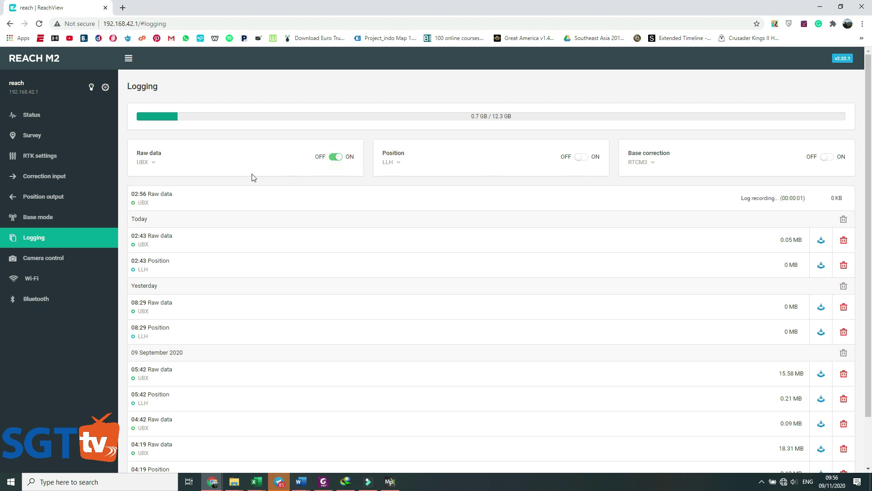
{"action": "left_click", "coordinate": [581, 157]}
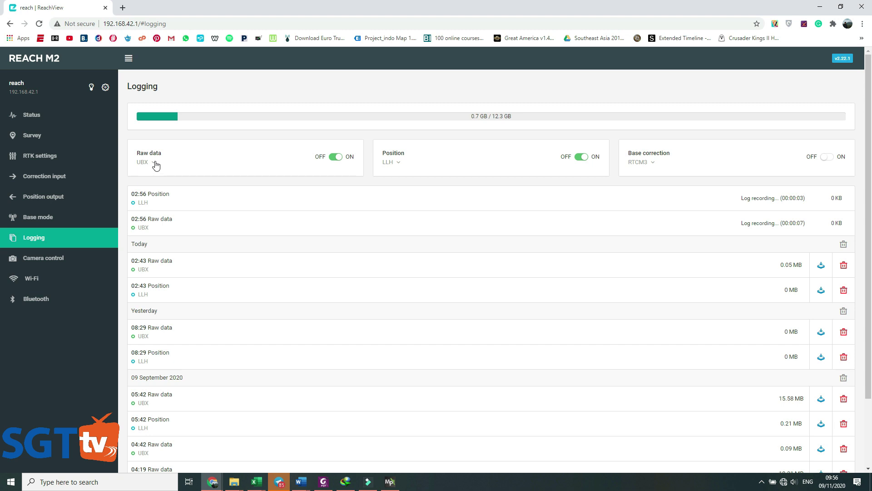
{"action": "left_click", "coordinate": [155, 163]}
{"action": "left_click_drag", "start_coordinate": [214, 198], "coordinate": [218, 272]}
{"action": "left_click", "coordinate": [216, 244]}
{"action": "left_click", "coordinate": [181, 176]}
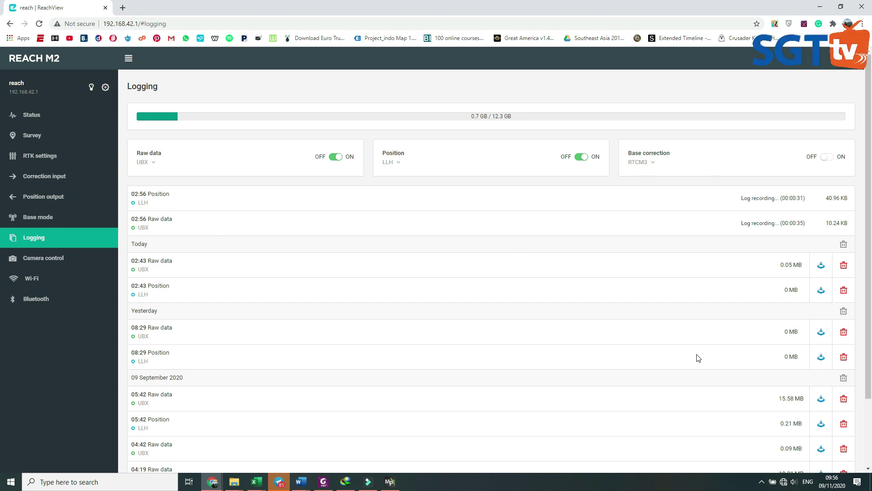
- Show the Camera control page (trigger off, 2 s period) with Chrome snapped to the right half
{"action": "left_click", "coordinate": [36, 260]}
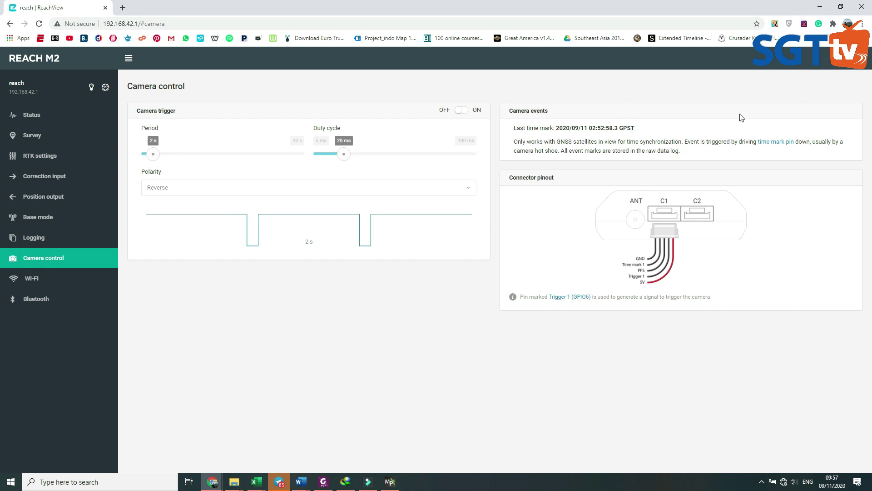
{"action": "double_click", "coordinate": [397, 7]}
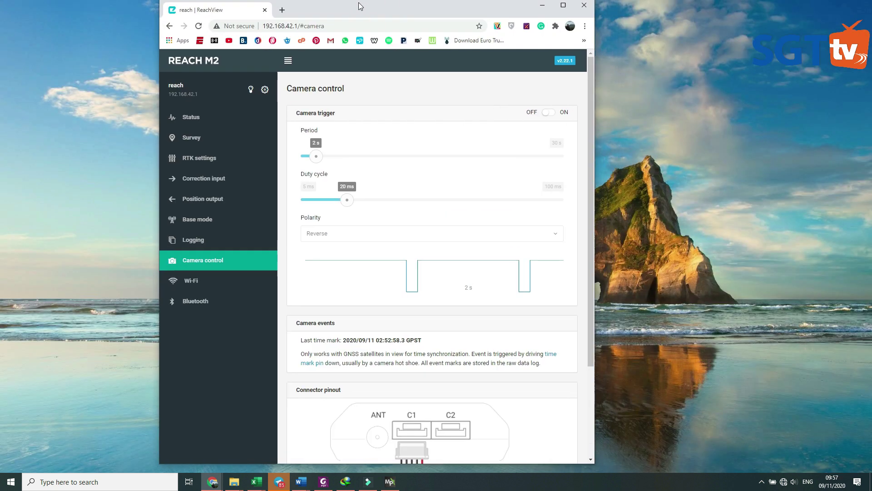
{"action": "key", "text": "super+Right"}
{"action": "key", "text": "super+Up"}
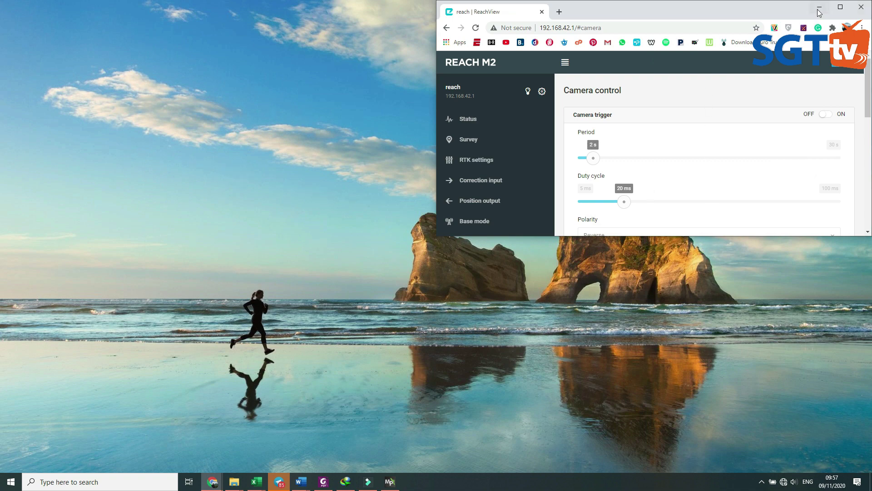
{"action": "key", "text": "super+Down"}
{"action": "scroll", "coordinate": [745, 319], "scroll_direction": "down", "scroll_amount": 2}
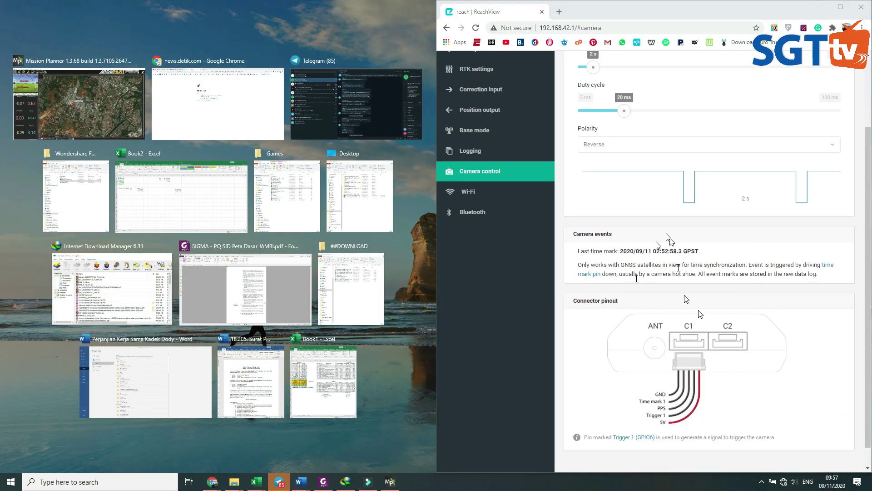
- Snap Mission Planner to the left half and fire Trigger Camera NOW twice from the map menu
{"action": "left_click", "coordinate": [83, 119]}
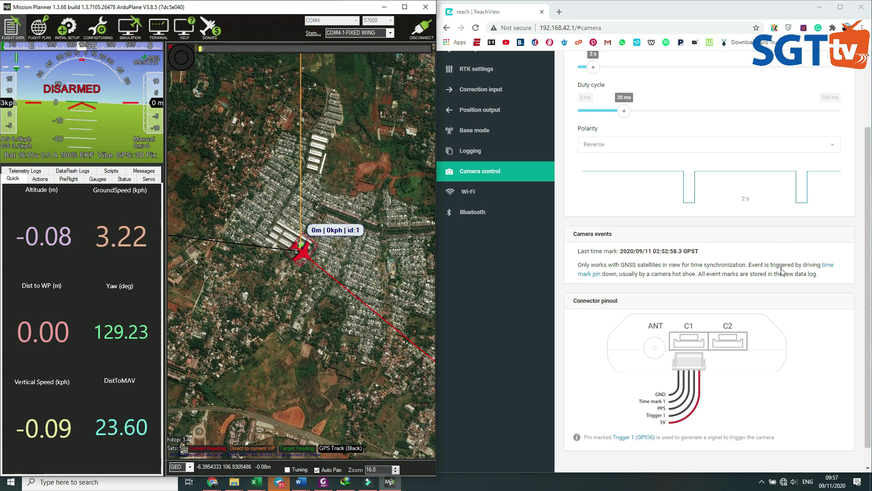
{"action": "right_click", "coordinate": [266, 203]}
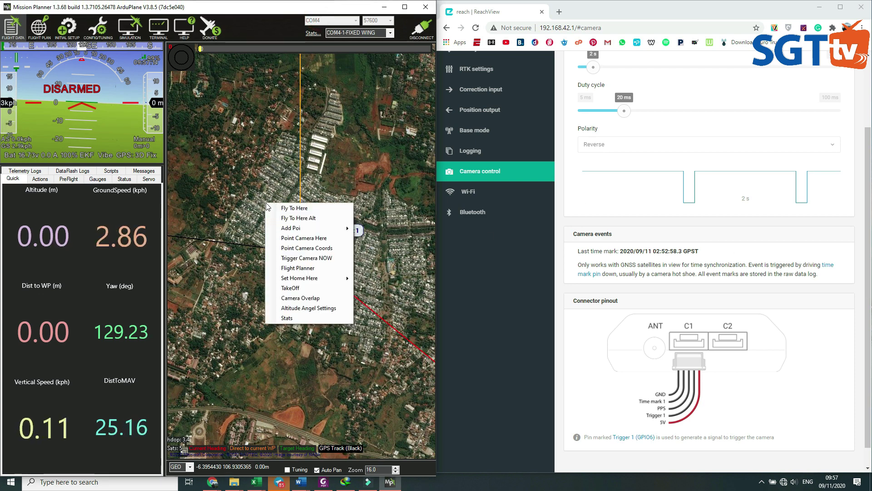
{"action": "left_click", "coordinate": [306, 261]}
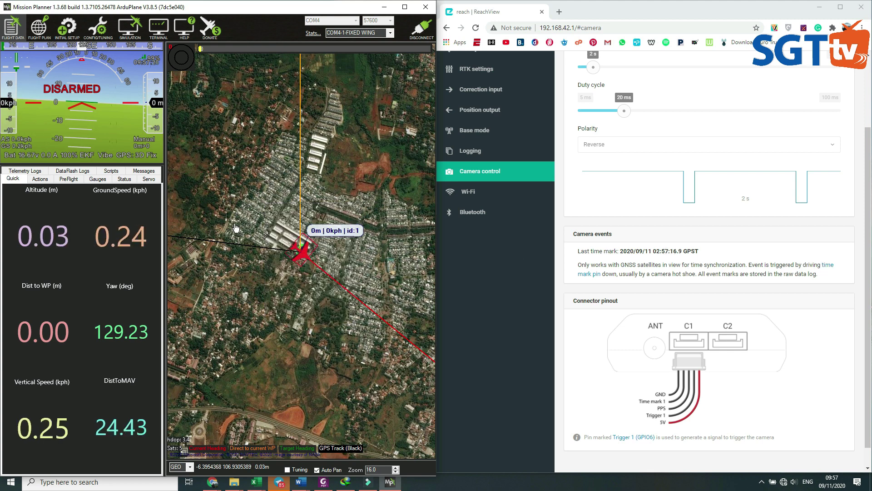
{"action": "right_click", "coordinate": [244, 201]}
{"action": "left_click", "coordinate": [283, 260]}
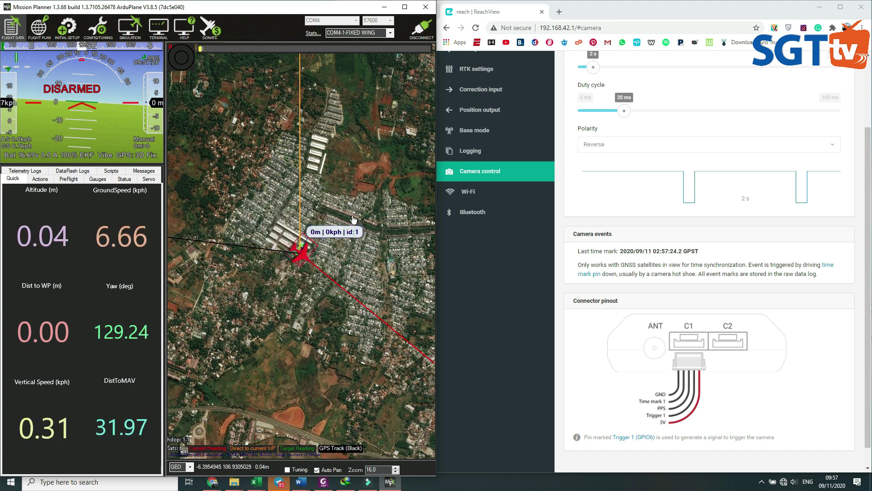
{"action": "scroll", "coordinate": [504, 209], "scroll_direction": "up", "scroll_amount": 2}
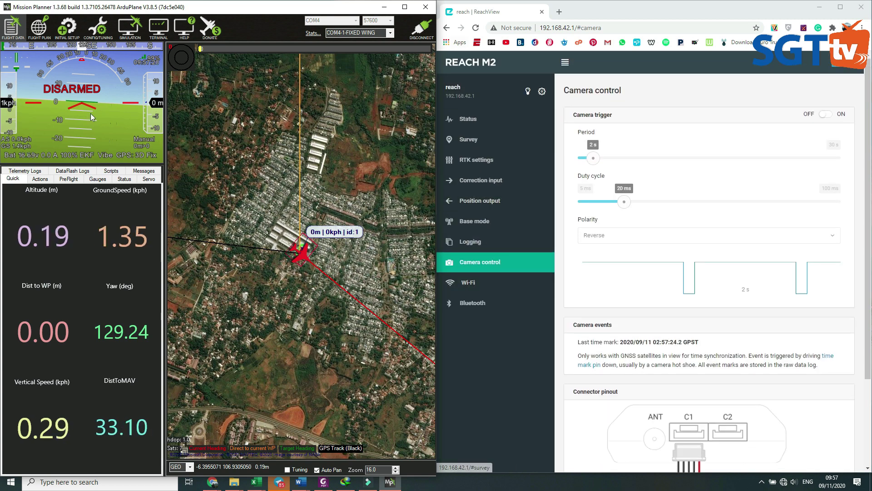
{"action": "left_click_drag", "start_coordinate": [385, 254], "coordinate": [291, 218]}
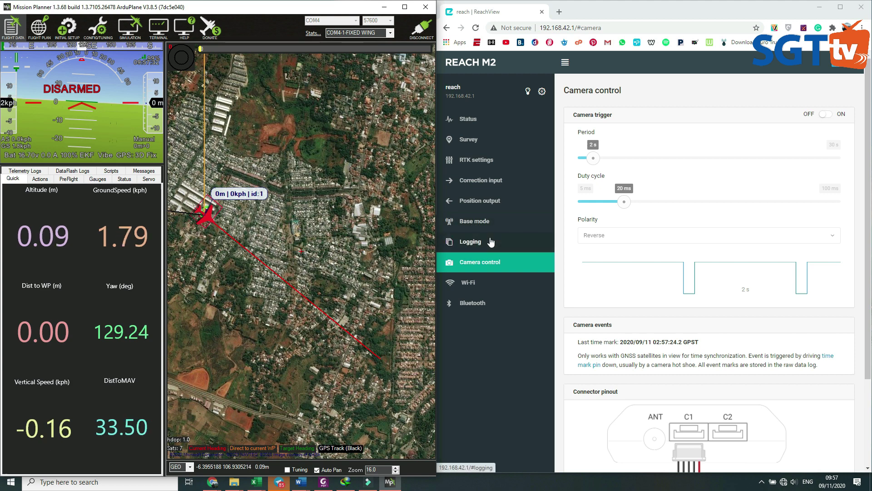
- Switch off raw data and position logging on the Logging page
{"action": "left_click", "coordinate": [470, 241]}
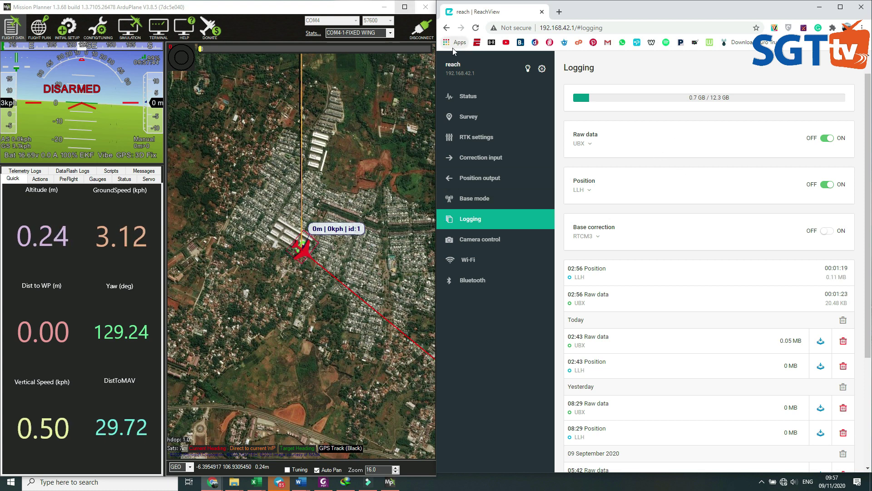
{"action": "left_click", "coordinate": [833, 139]}
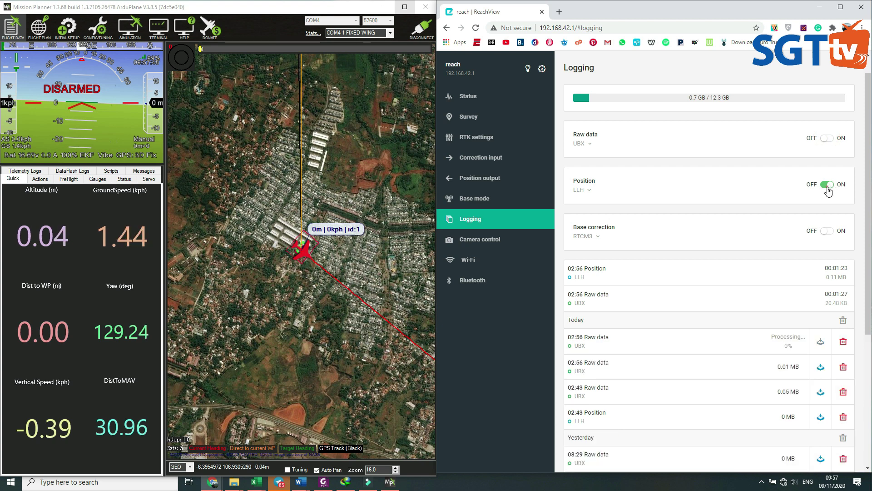
{"action": "left_click", "coordinate": [830, 187]}
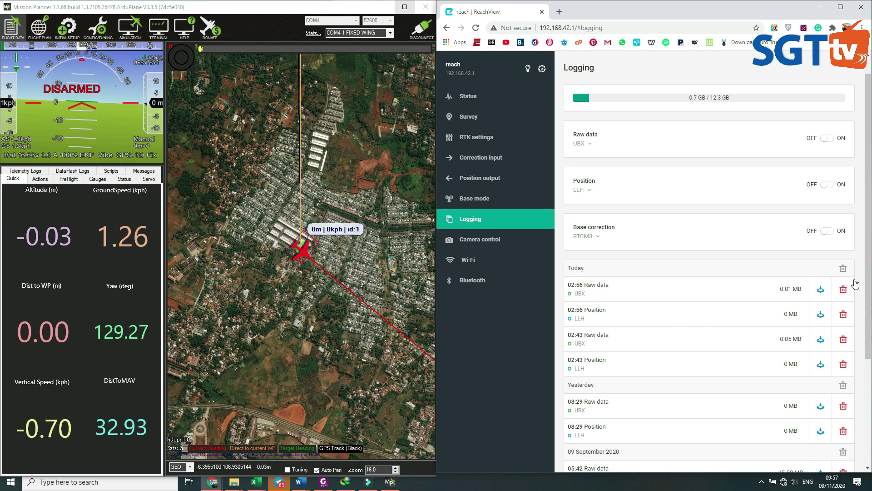
- Download the 02:56 UBX raw data log and the 02:56 LLH position log
{"action": "left_click", "coordinate": [819, 290]}
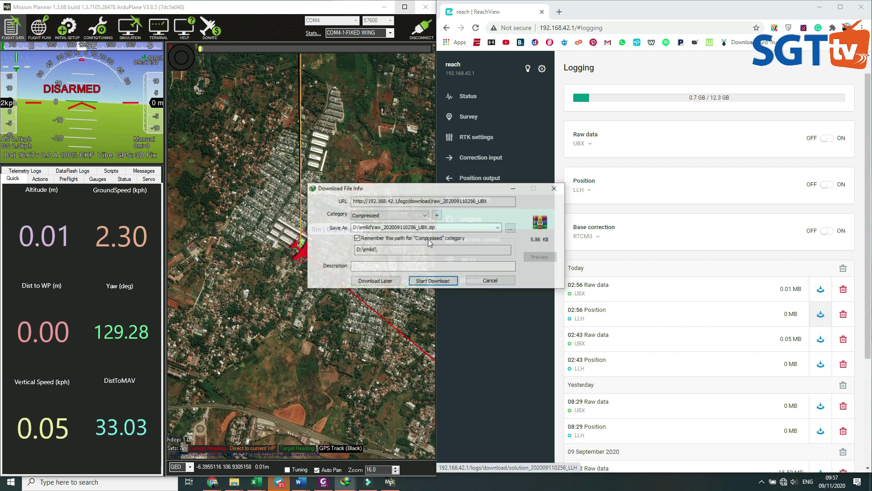
{"action": "left_click", "coordinate": [433, 282]}
{"action": "left_click", "coordinate": [823, 316]}
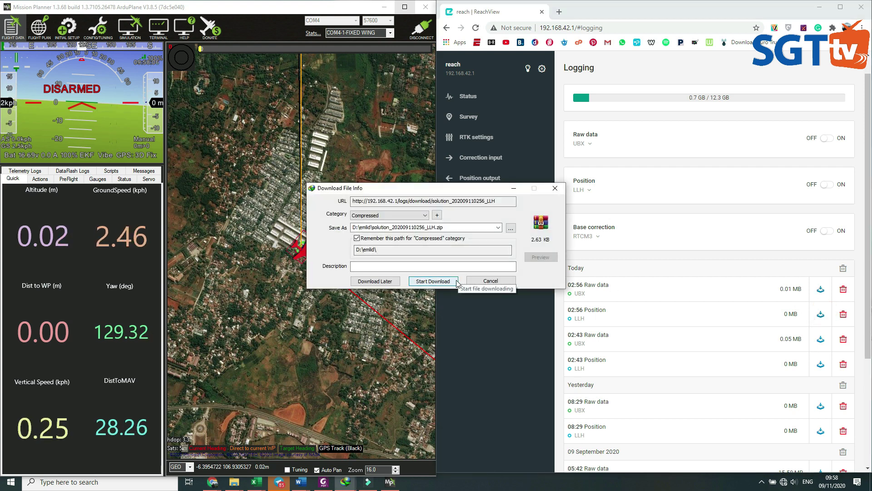
{"action": "left_click", "coordinate": [440, 282]}
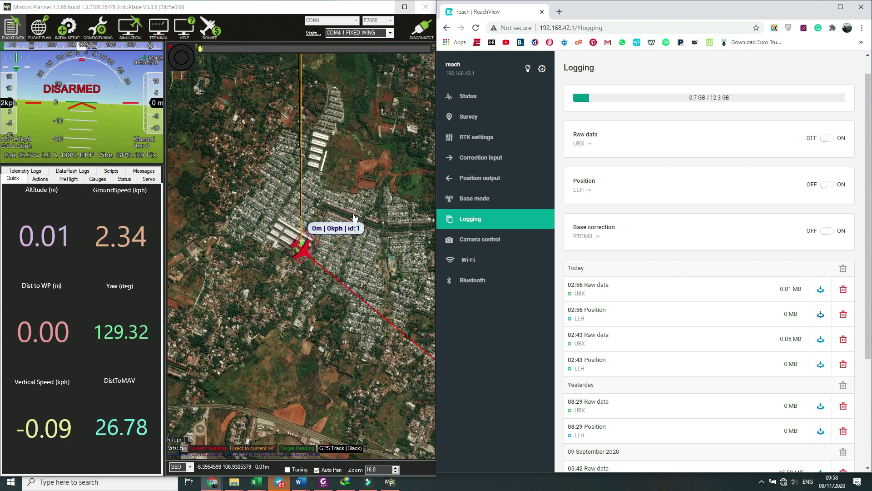
- Disconnect Mission Planner from the aircraft on COM4 and confirm
{"action": "left_click", "coordinate": [431, 29]}
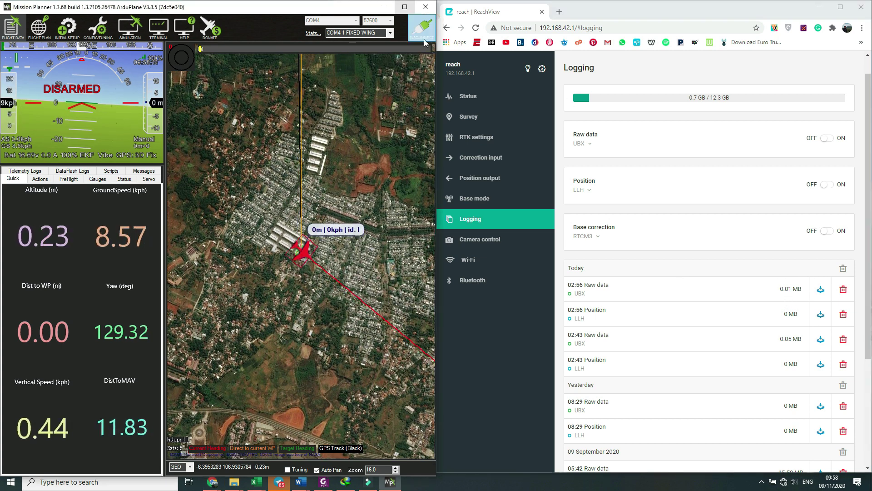
{"action": "left_click", "coordinate": [423, 27]}
{"action": "left_click", "coordinate": [463, 254]}
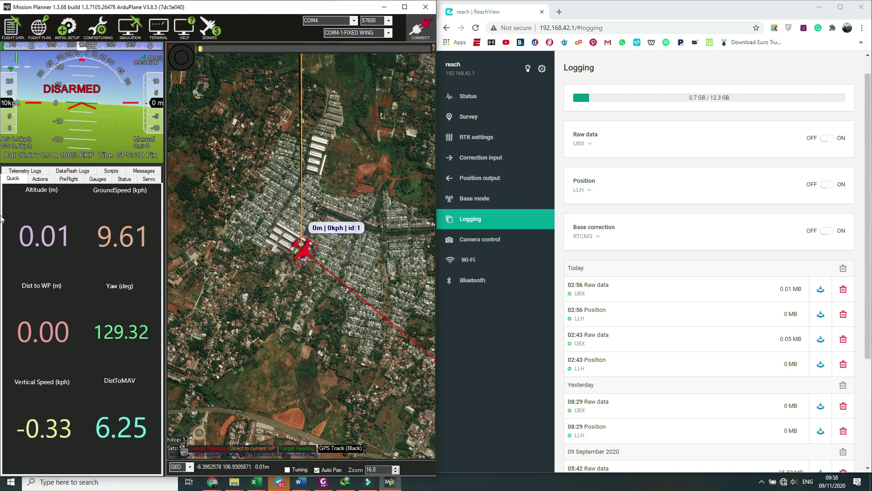